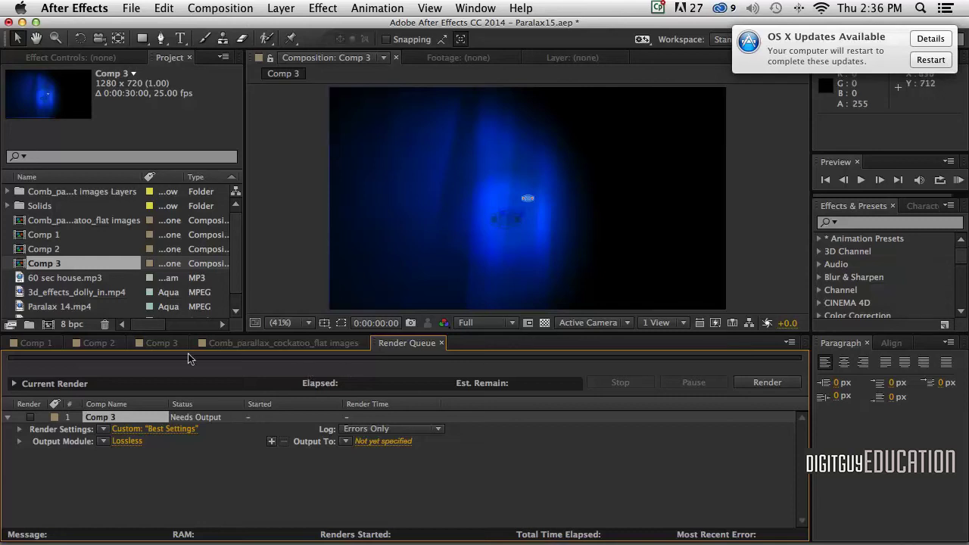
# Step: Open the Comp 3 timeline, scrub to the DigitGuy Design logo near 7 seconds, and return to frame 0
pyautogui.click(162, 342)
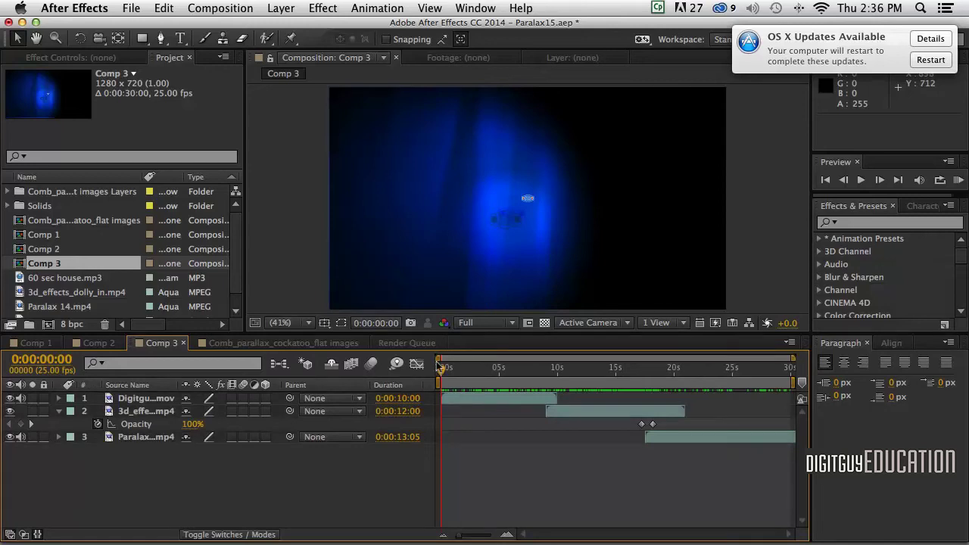
pyautogui.moveTo(441, 368); pyautogui.dragTo(523, 368)
pyautogui.press('Home')
pyautogui.moveTo(249, 21); pyautogui.dragTo(252, 22)
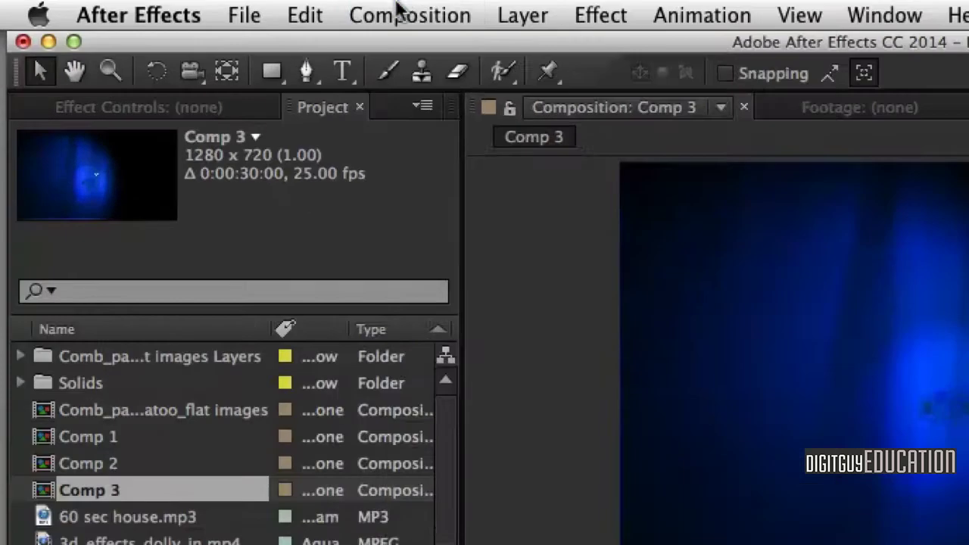
# Step: Add Comp 3 to the Render Queue and delete the older duplicate render item
pyautogui.click(221, 8)
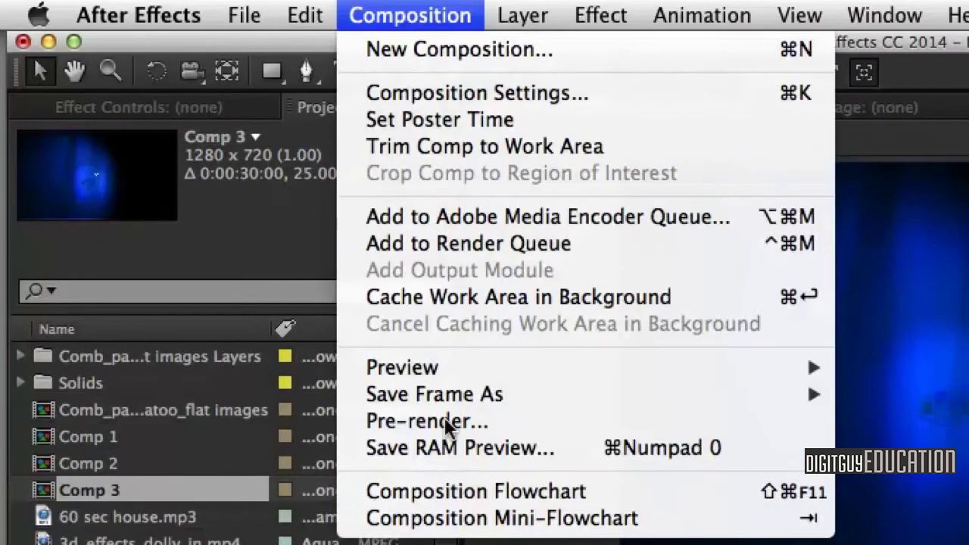
pyautogui.click(408, 243)
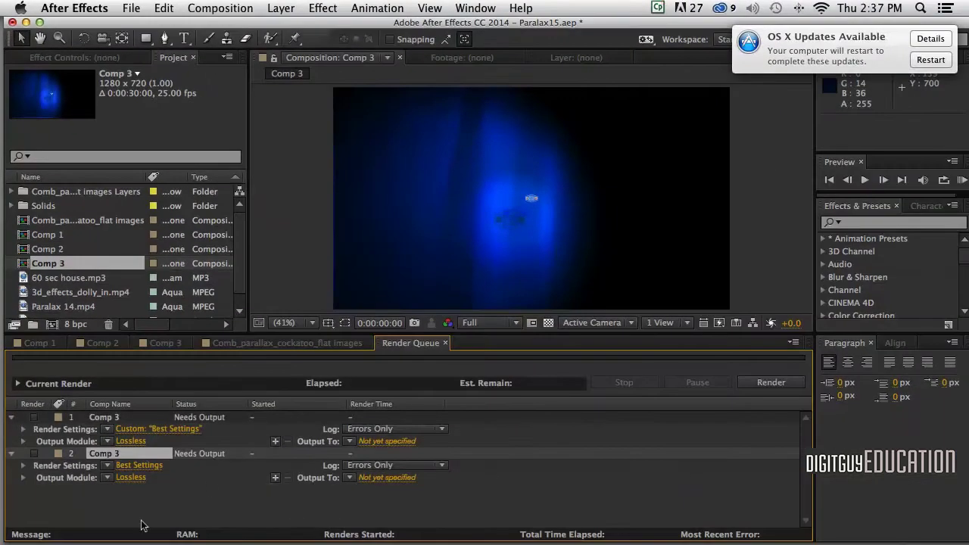
pyautogui.click(110, 418)
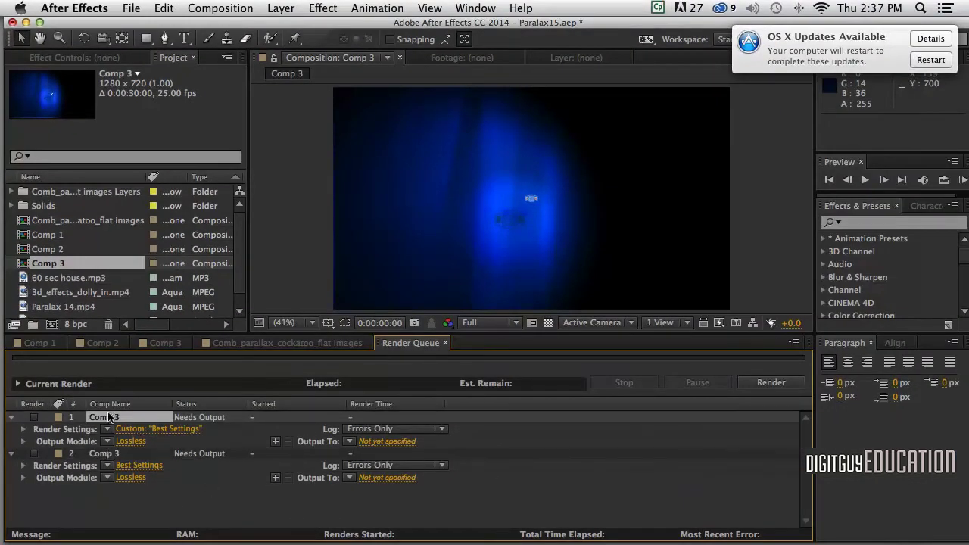
pyautogui.press('Delete')
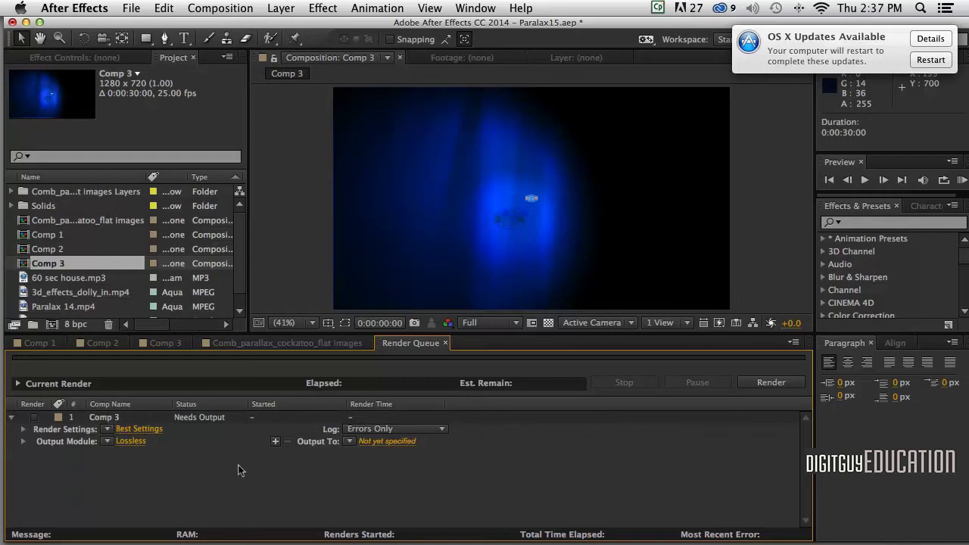
# Step: Open Comp 3's Best Settings render settings to check Best quality, Full resolution and 25 fps
pyautogui.click(136, 429)
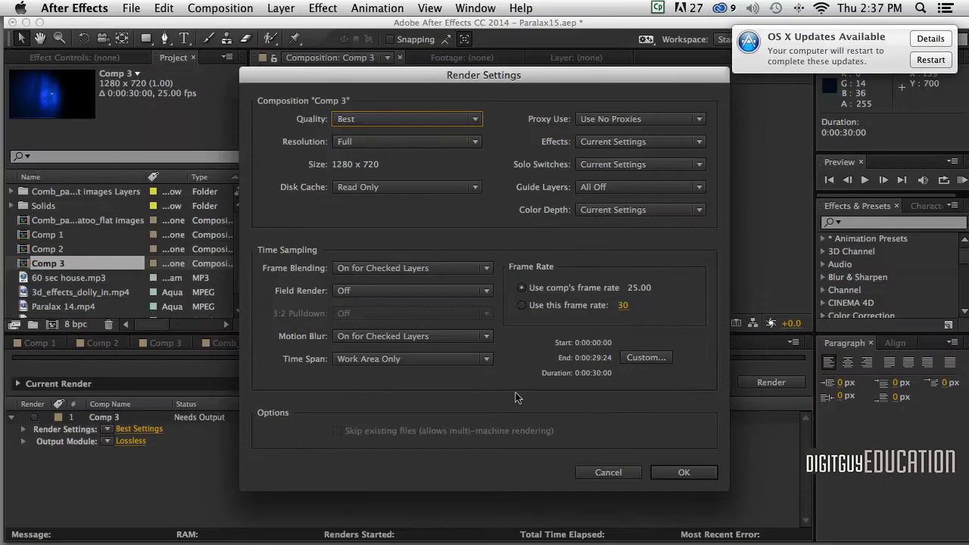
# Step: Accept the render settings and set the output module to QuickTime with the Animation codec at quality 100
pyautogui.click(683, 472)
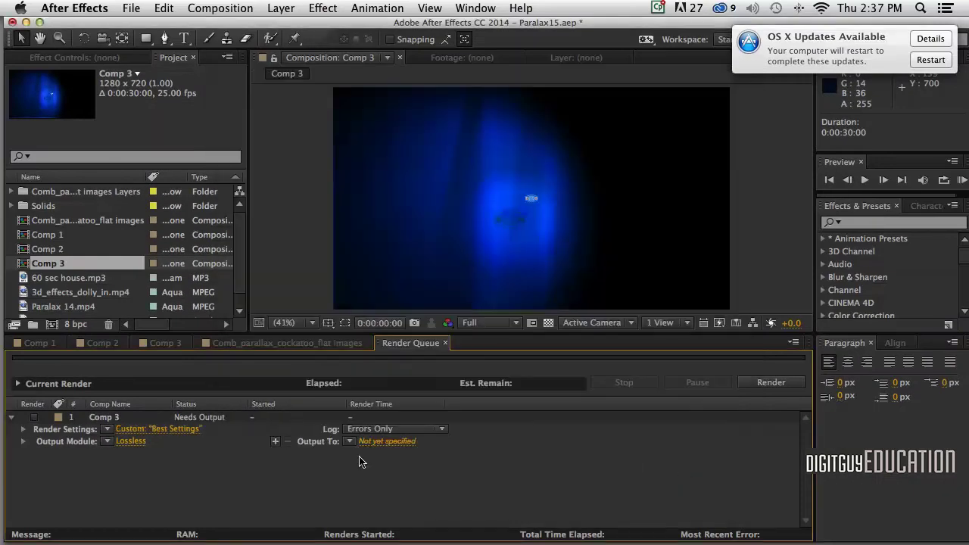
pyautogui.click(129, 440)
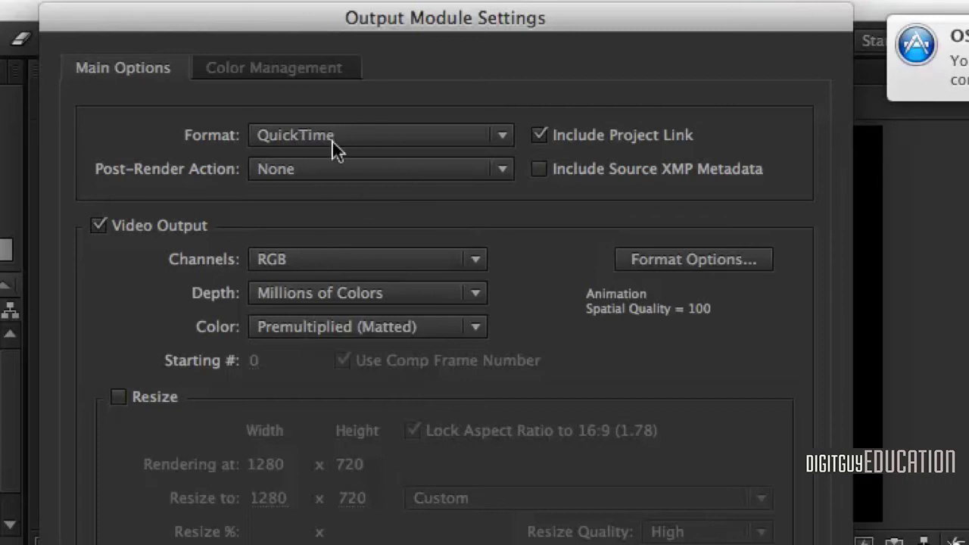
pyautogui.click(657, 257)
pyautogui.click(417, 182)
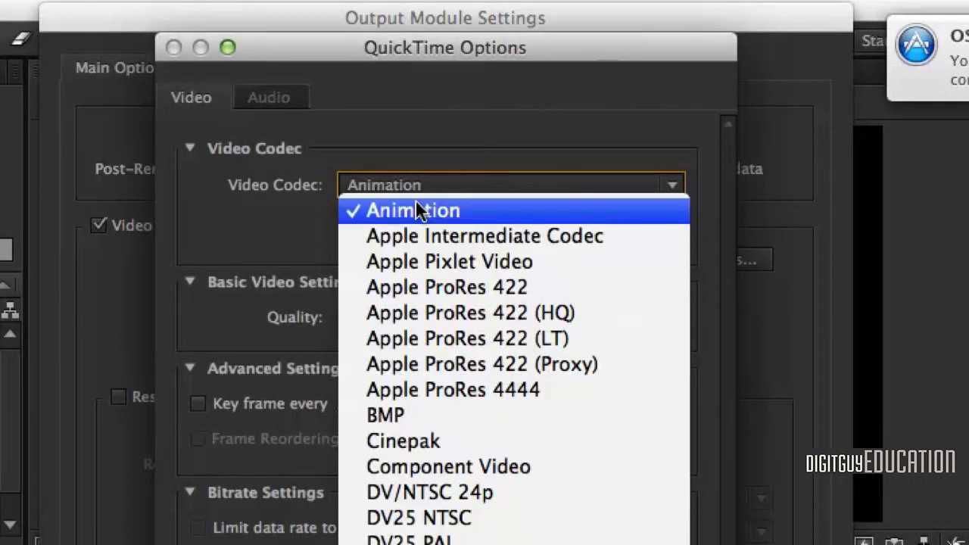
pyautogui.click(415, 208)
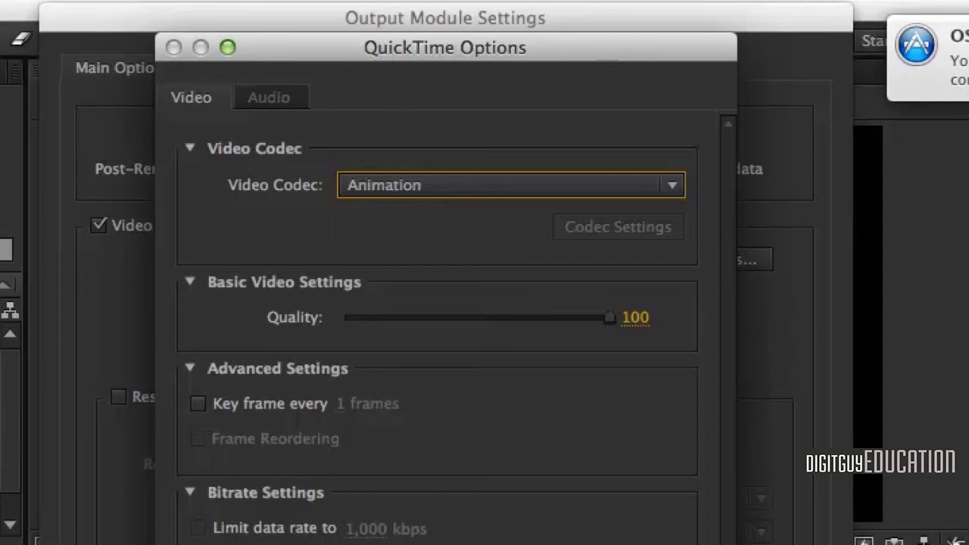
pyautogui.press('Return')
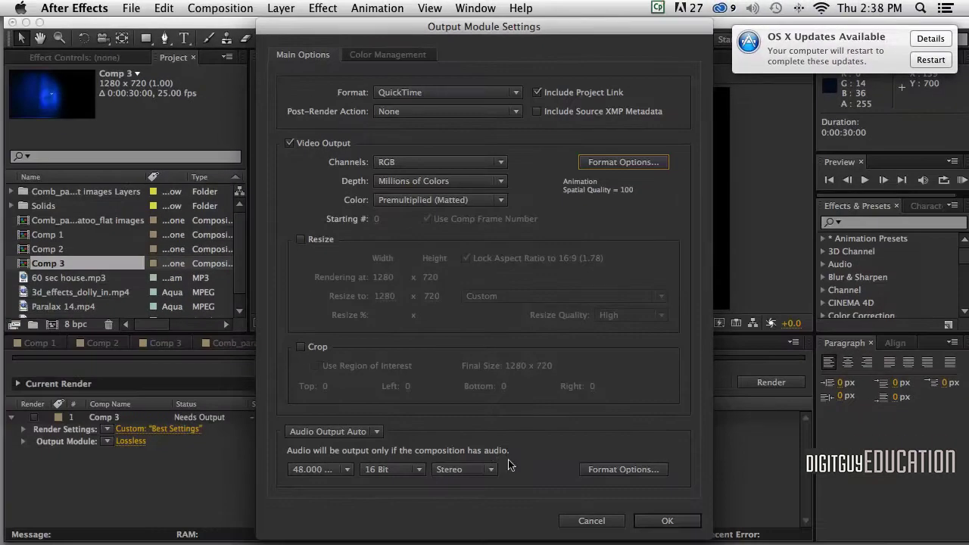
pyautogui.click(667, 522)
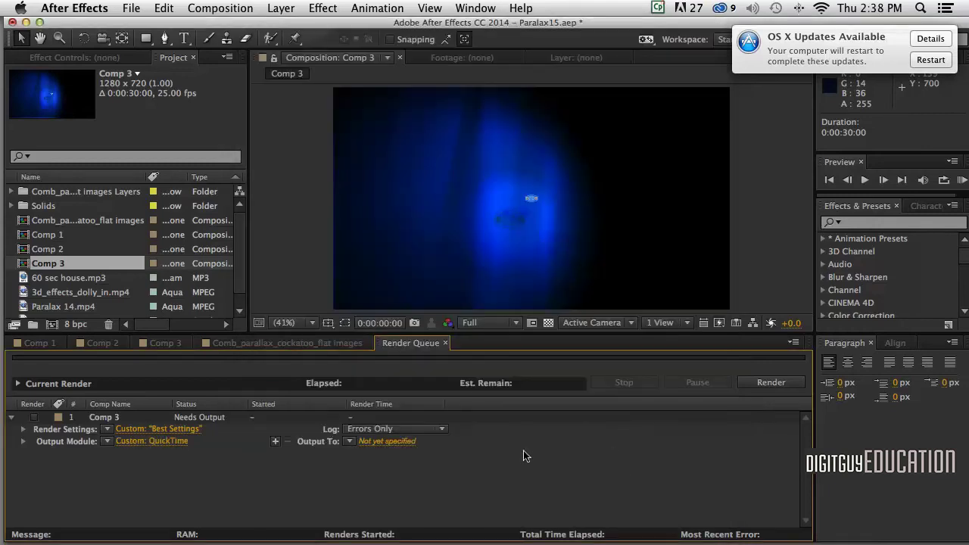
# Step: Set the render output file to mymovie.mov on the Desktop
pyautogui.click(376, 440)
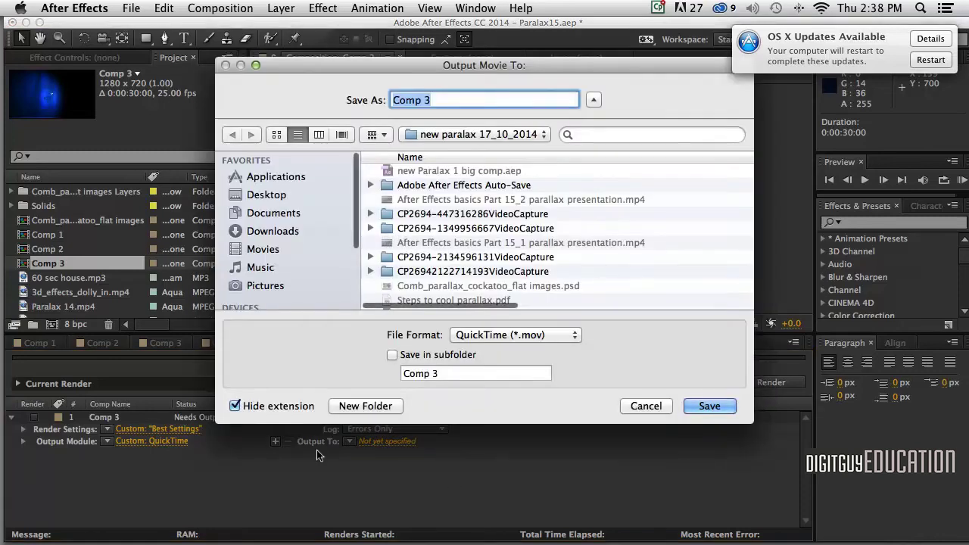
pyautogui.click(280, 195)
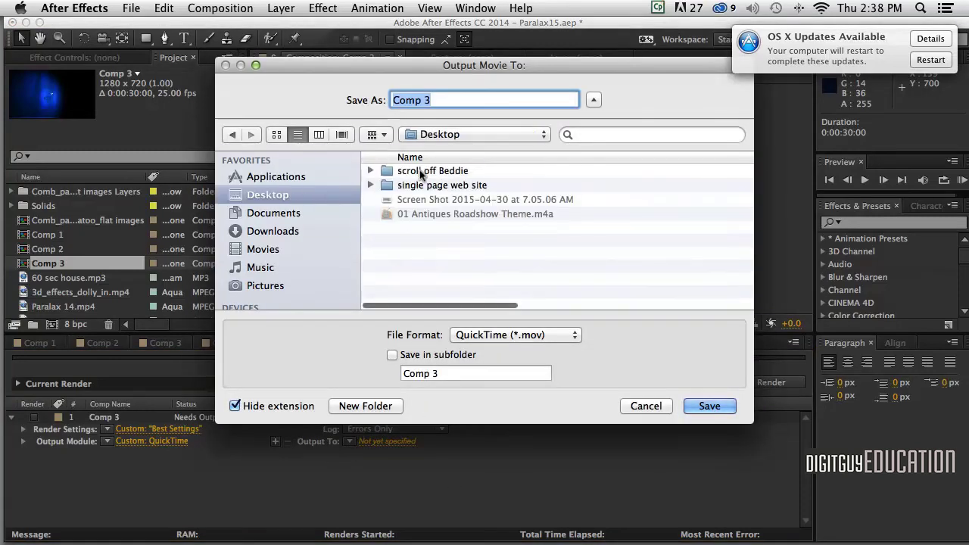
pyautogui.write('m')
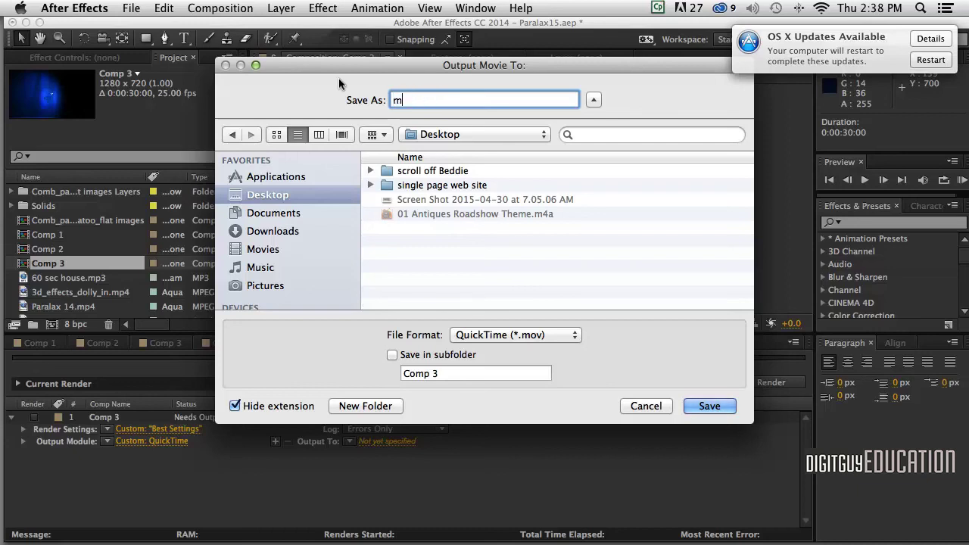
pyautogui.write('ymovie')
pyautogui.click(709, 407)
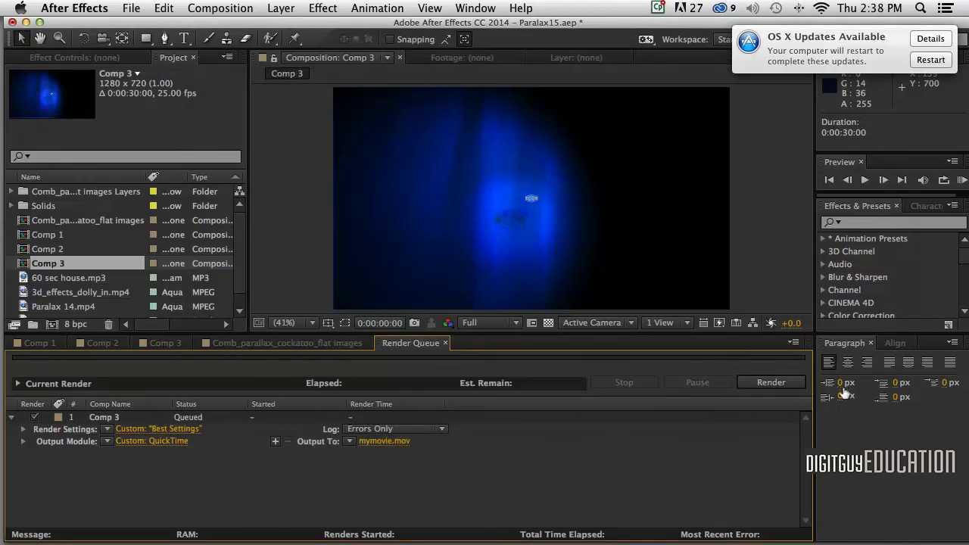
# Step: Render Comp 3 until Done, then open the desktop's mymovie.mov in QuickTime Player
pyautogui.click(772, 383)
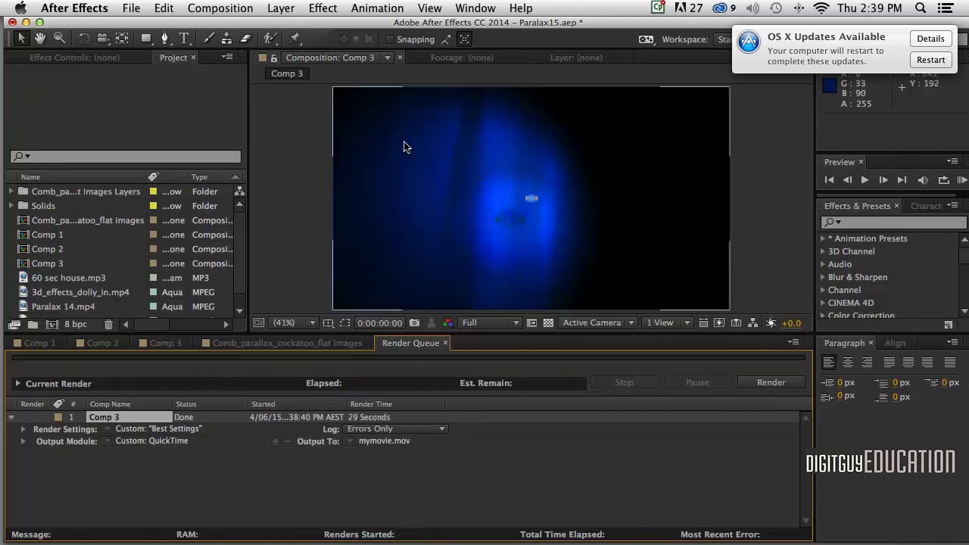
pyautogui.moveTo(340, 20); pyautogui.dragTo(258, 361)
pyautogui.click(539, 151)
pyautogui.moveTo(539, 152); pyautogui.dragTo(31, 289)
pyautogui.doubleClick(374, 231)
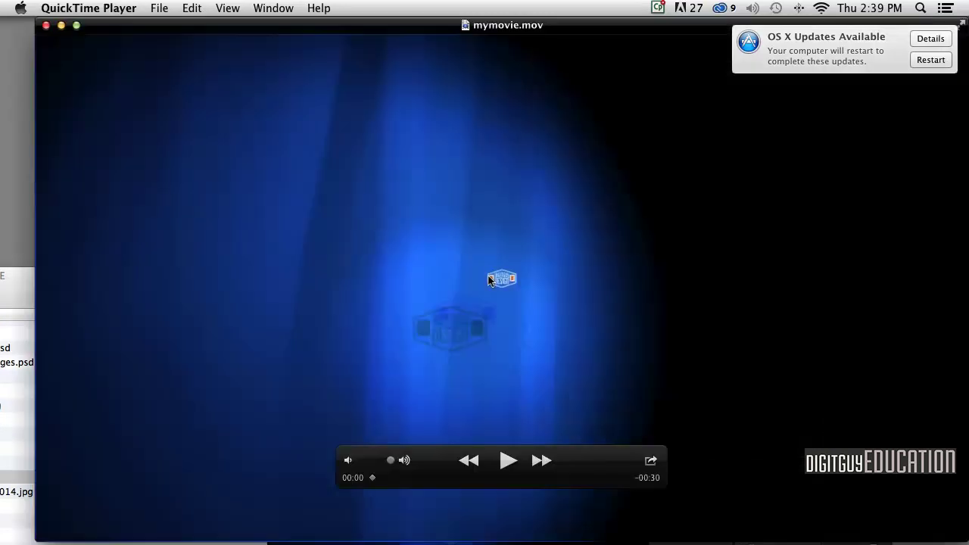
# Step: Play mymovie.mov in QuickTime Player with the volume lowered, then pause it
pyautogui.moveTo(394, 28); pyautogui.dragTo(356, 23)
pyautogui.click(471, 460)
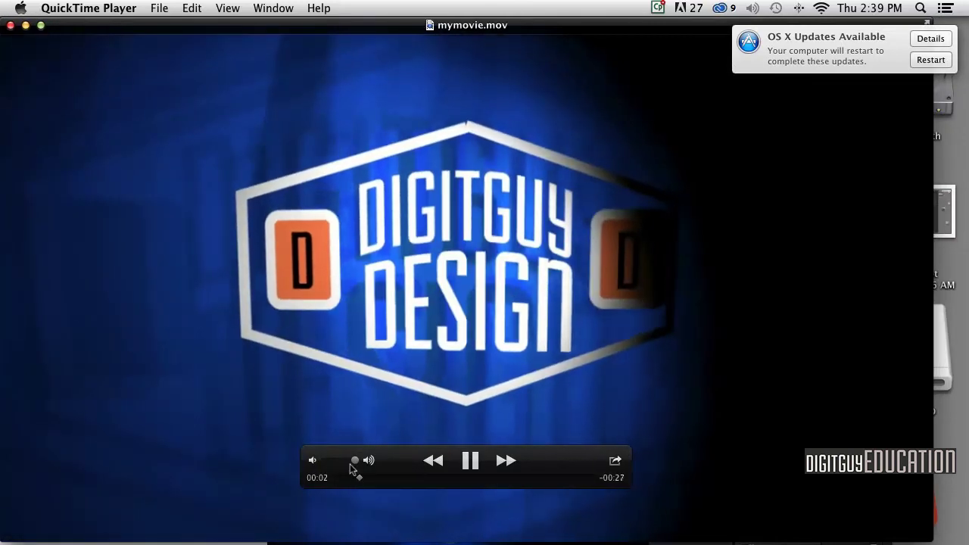
pyautogui.moveTo(355, 460); pyautogui.dragTo(329, 461)
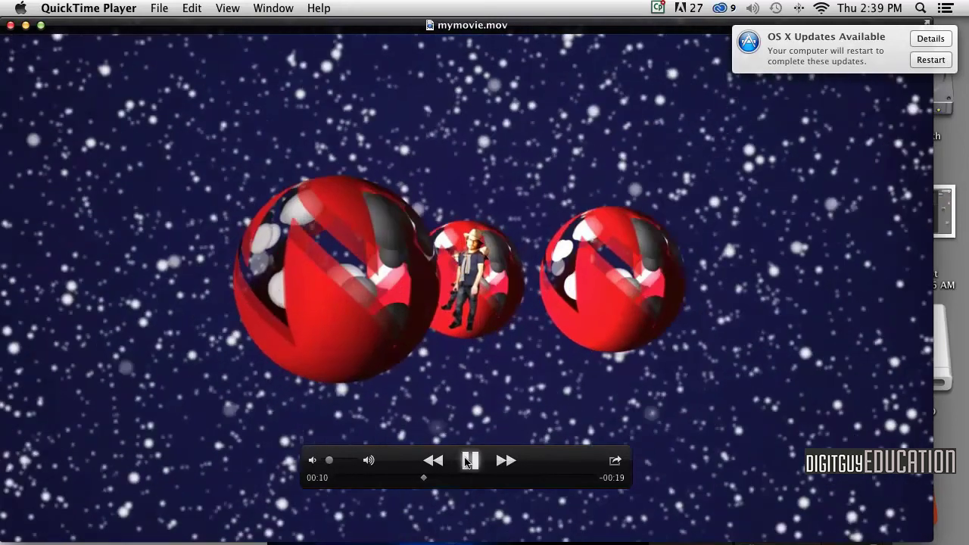
pyautogui.click(468, 461)
pyautogui.click(10, 26)
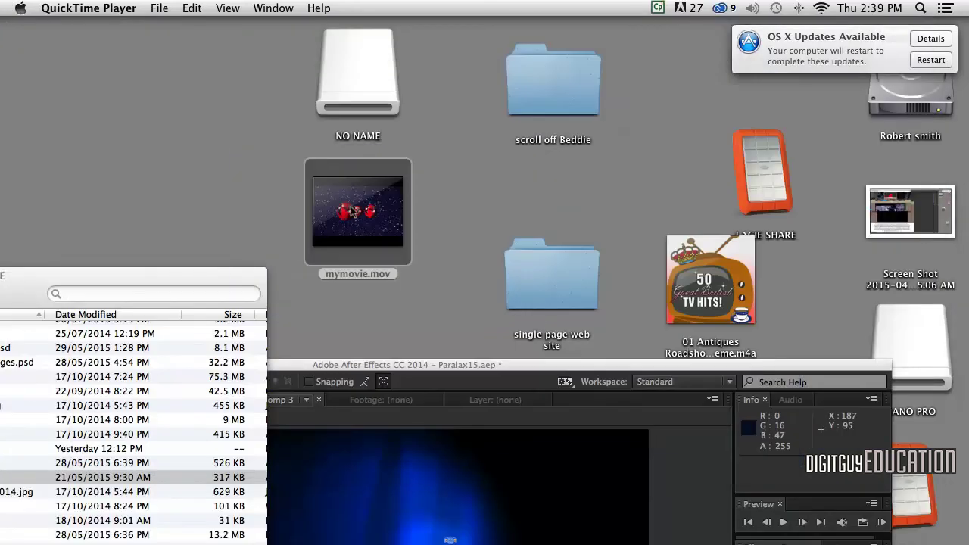